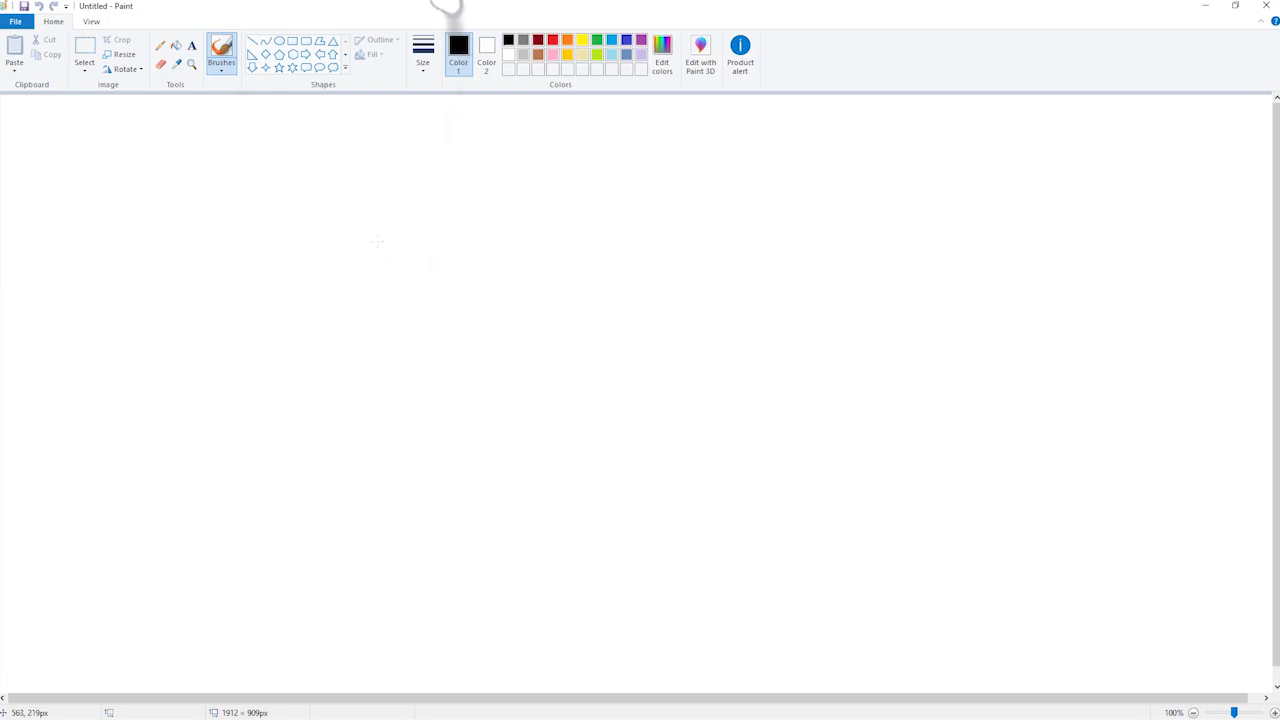
- Brush the mousepad outline with a corded mouse, a double-headed arrow below, and a 1 underneath
mouse_move(373, 235)
left_mouse_down()
mouse_move(610, 233)
mouse_move(651, 286)
mouse_move(655, 391)
mouse_move(628, 438)
mouse_move(357, 443)
mouse_move(378, 314)
mouse_move(374, 218)
left_mouse_up()
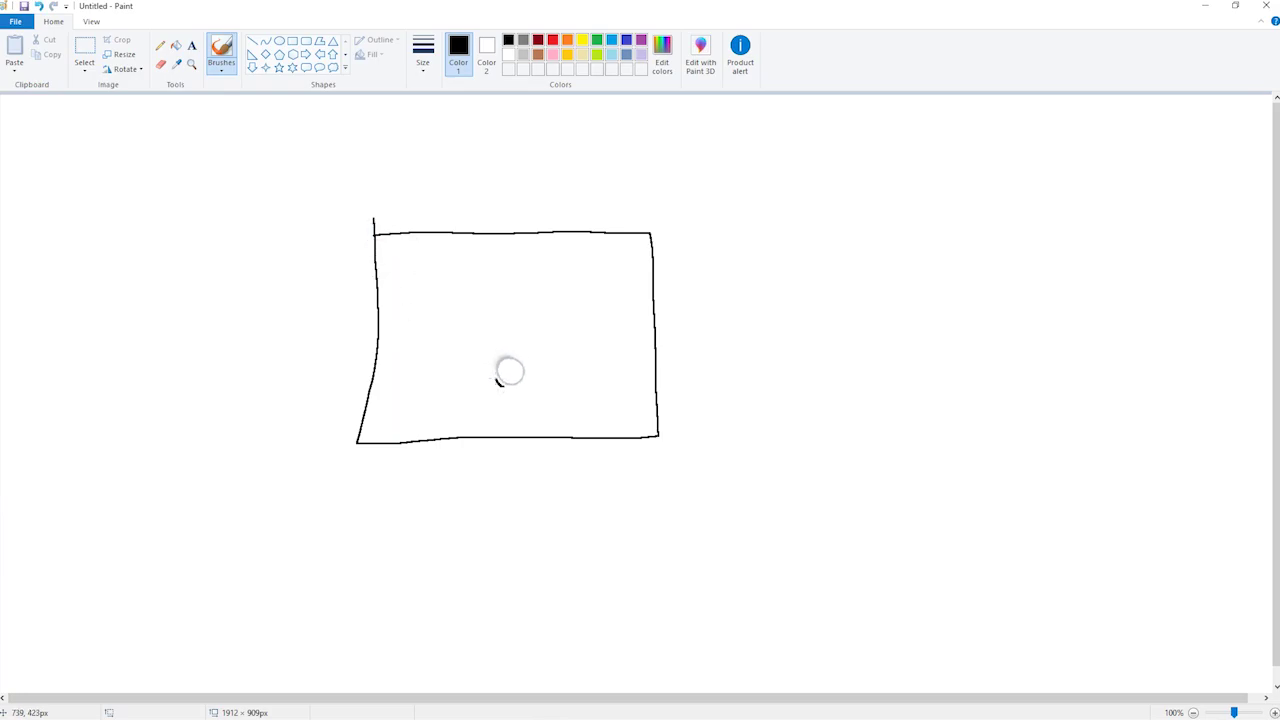
mouse_move(513, 348)
left_mouse_down()
mouse_move(505, 381)
mouse_move(509, 433)
mouse_move(433, 478)
left_mouse_up()
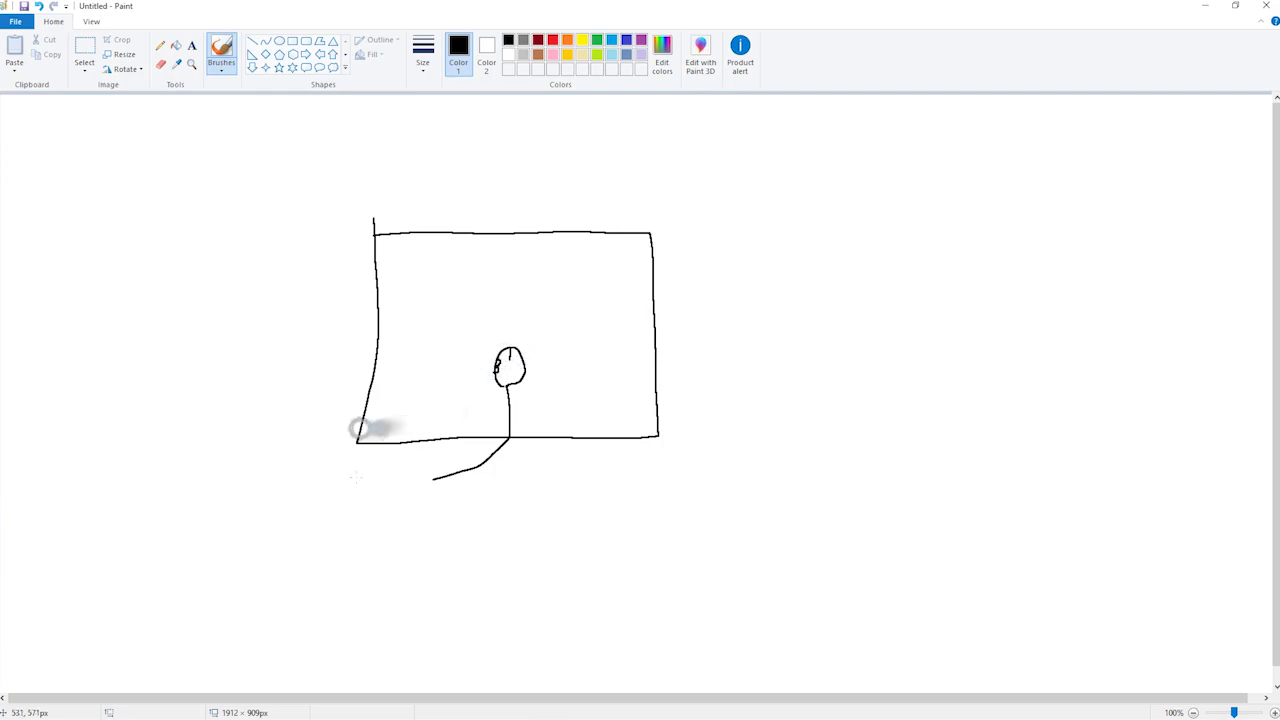
mouse_move(363, 471)
left_mouse_down()
mouse_move(351, 474)
mouse_move(646, 461)
left_mouse_up()
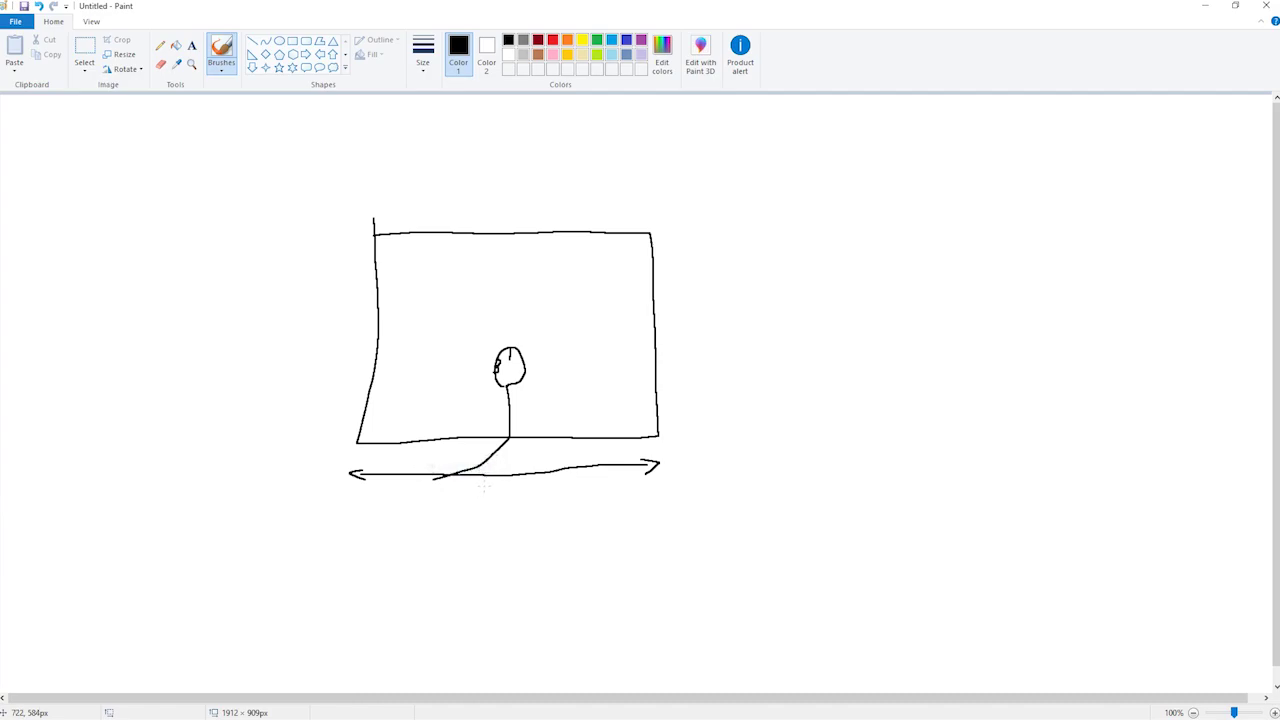
left_click_drag(490, 489, 496, 493)
- Tick the mousepad's right edge, then handwrite 360 and 400X2.8 beneath the arrow
left_click_drag(659, 320, 659, 350)
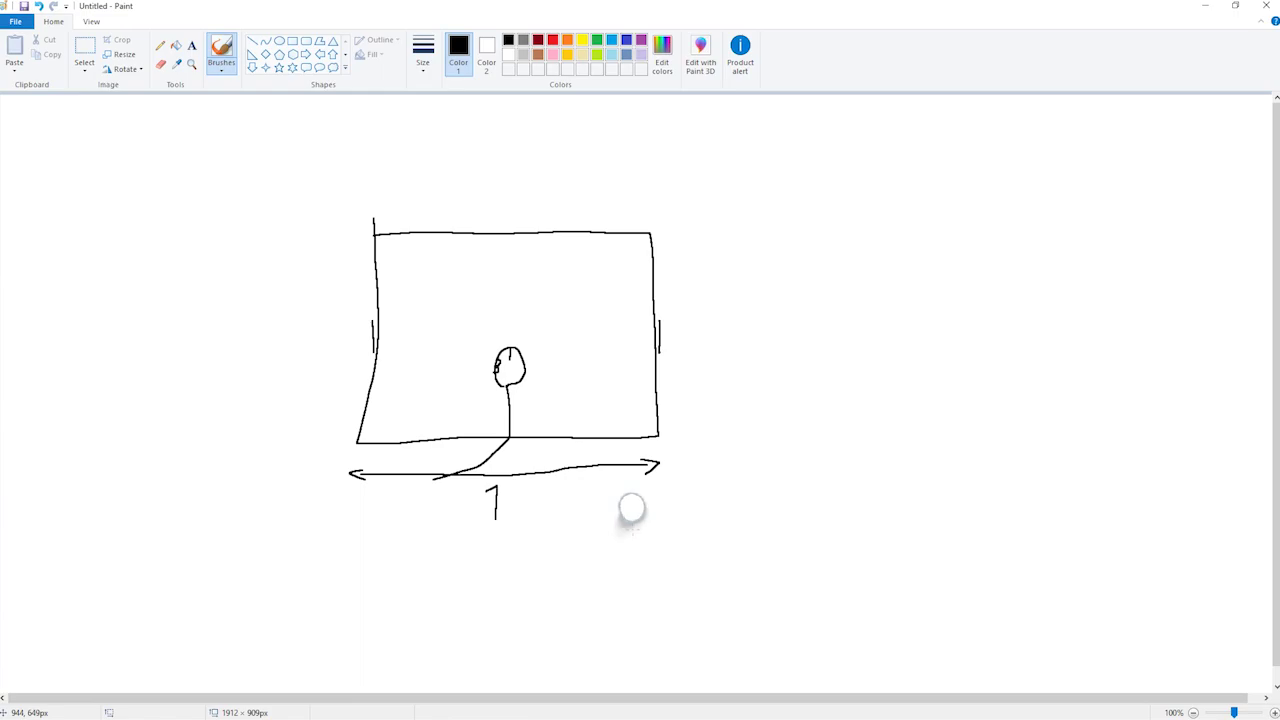
left_click_drag(634, 508, 673, 535)
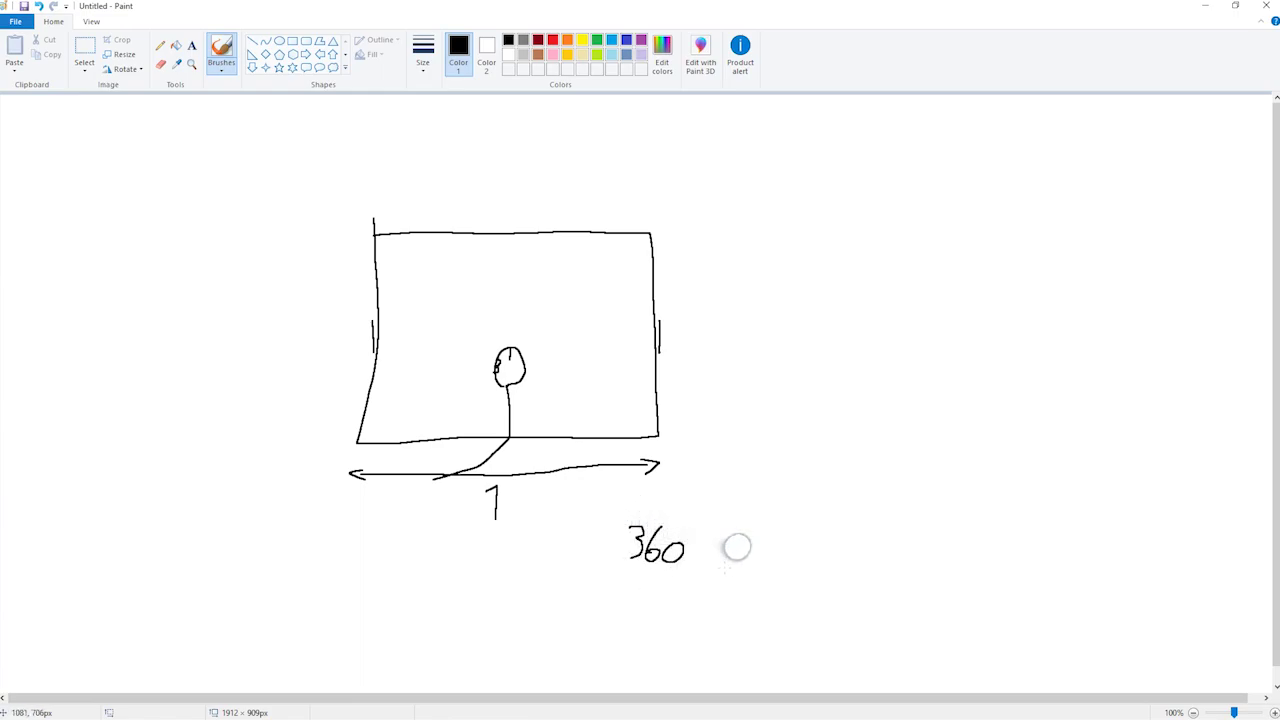
left_click_drag(733, 563, 753, 578)
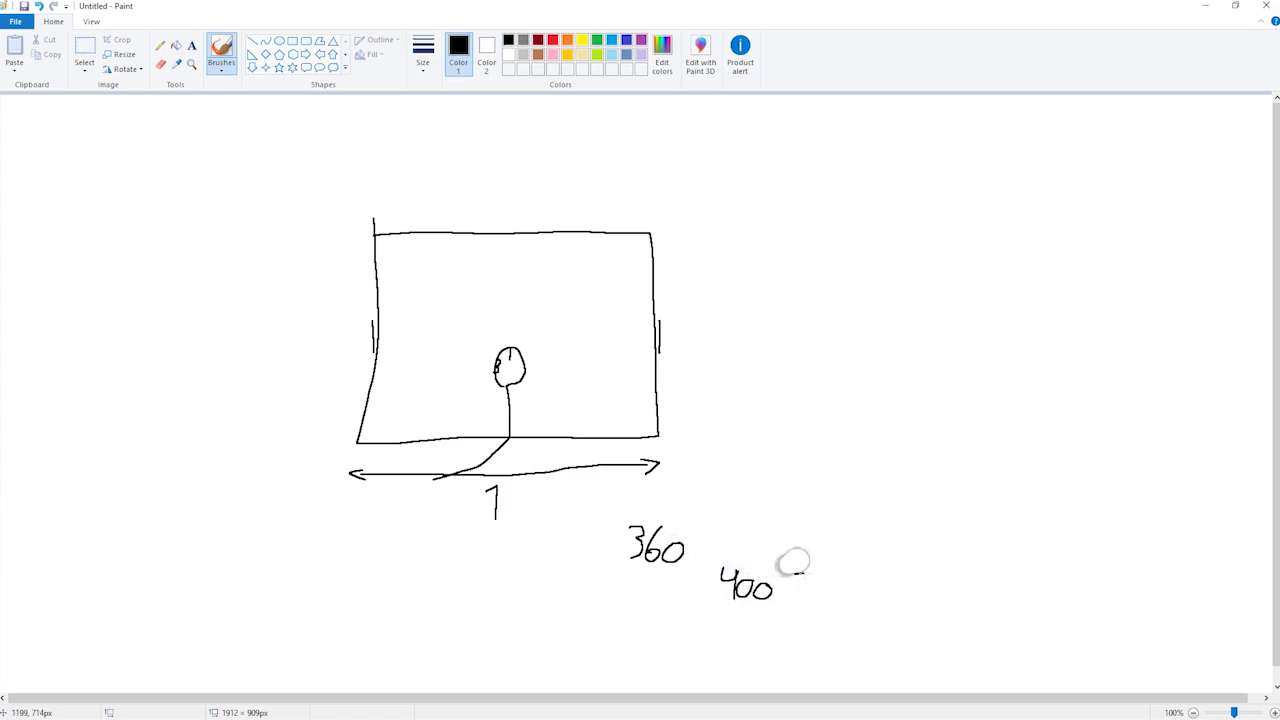
left_click_drag(799, 598, 831, 582)
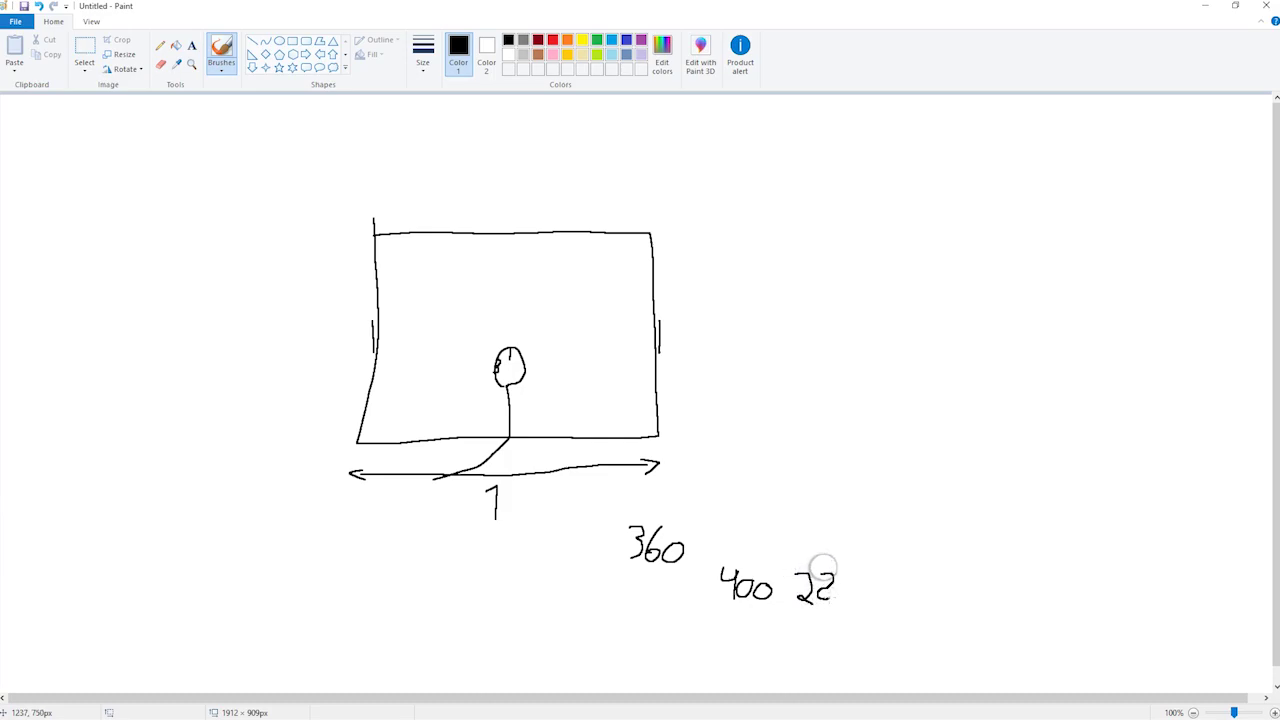
left_click_drag(792, 564, 770, 611)
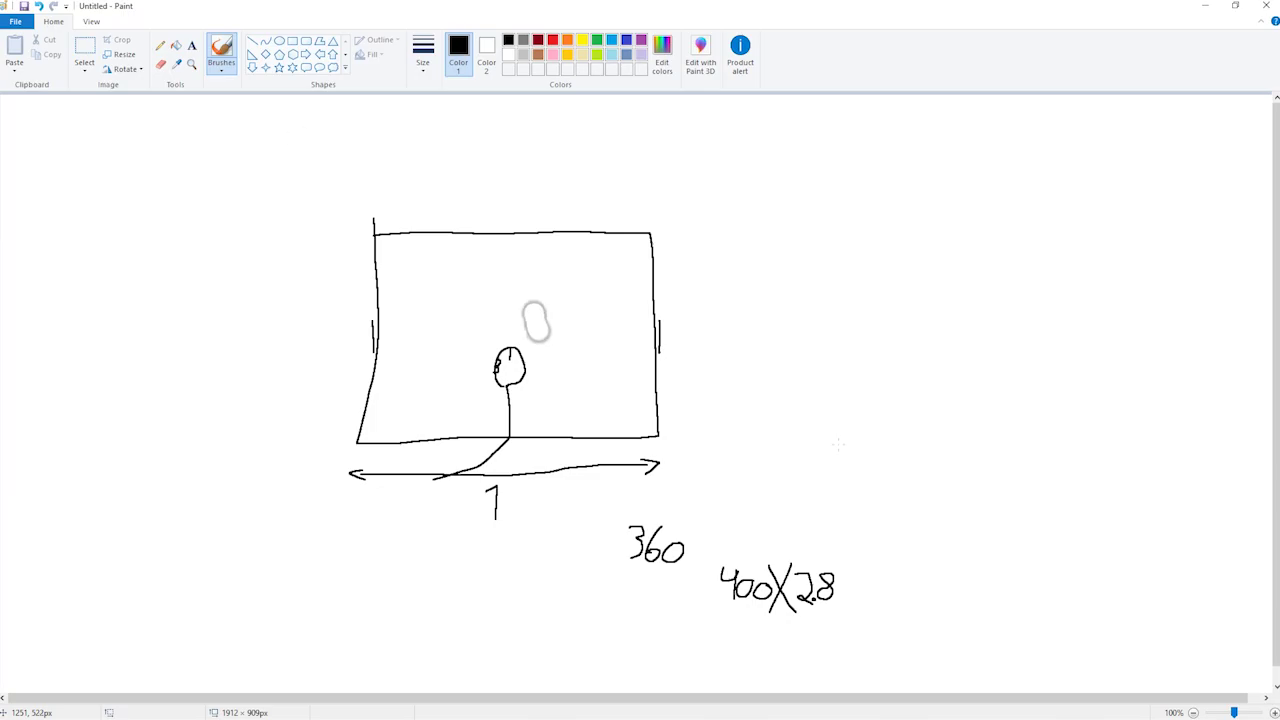
- Open Calculator via a 'kalk' search, compute 400 × 2.8 = 1,120, and begin writing 1120 in Paint
key("super")
type("kalk")
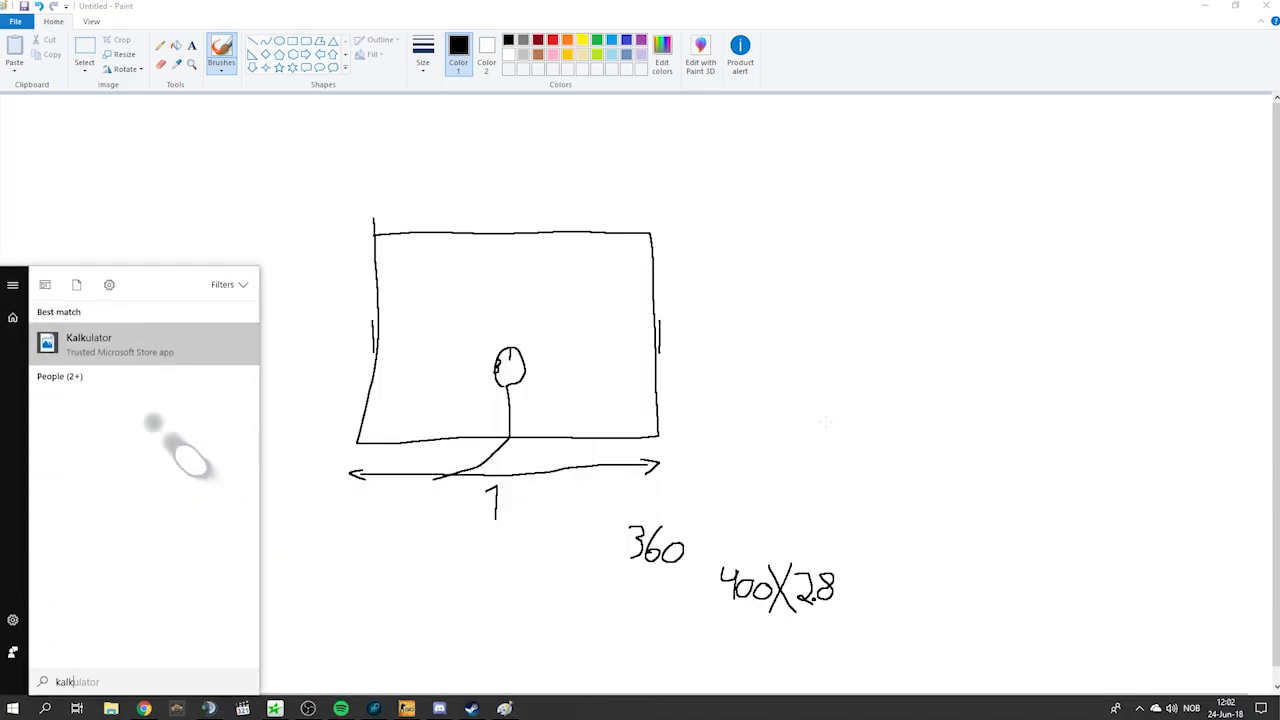
left_click(97, 340)
left_click(687, 446)
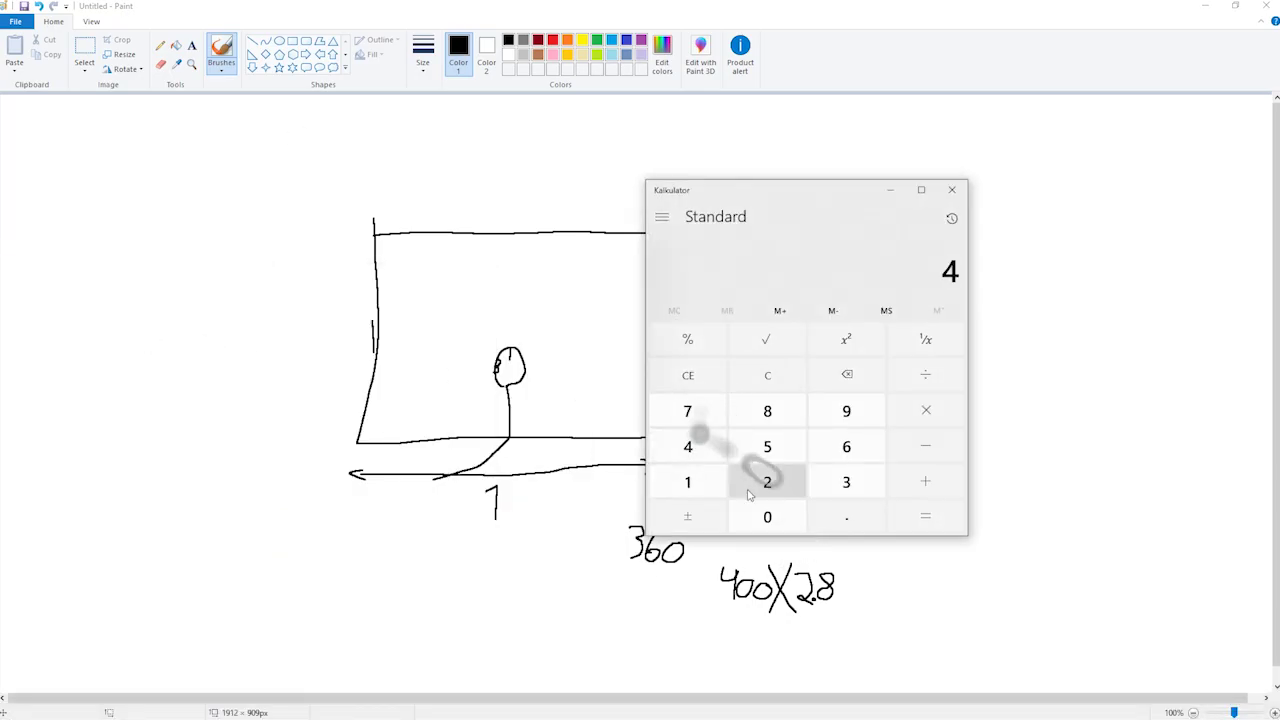
double_click(767, 516)
left_click(925, 410)
left_click(767, 481)
left_click(846, 516)
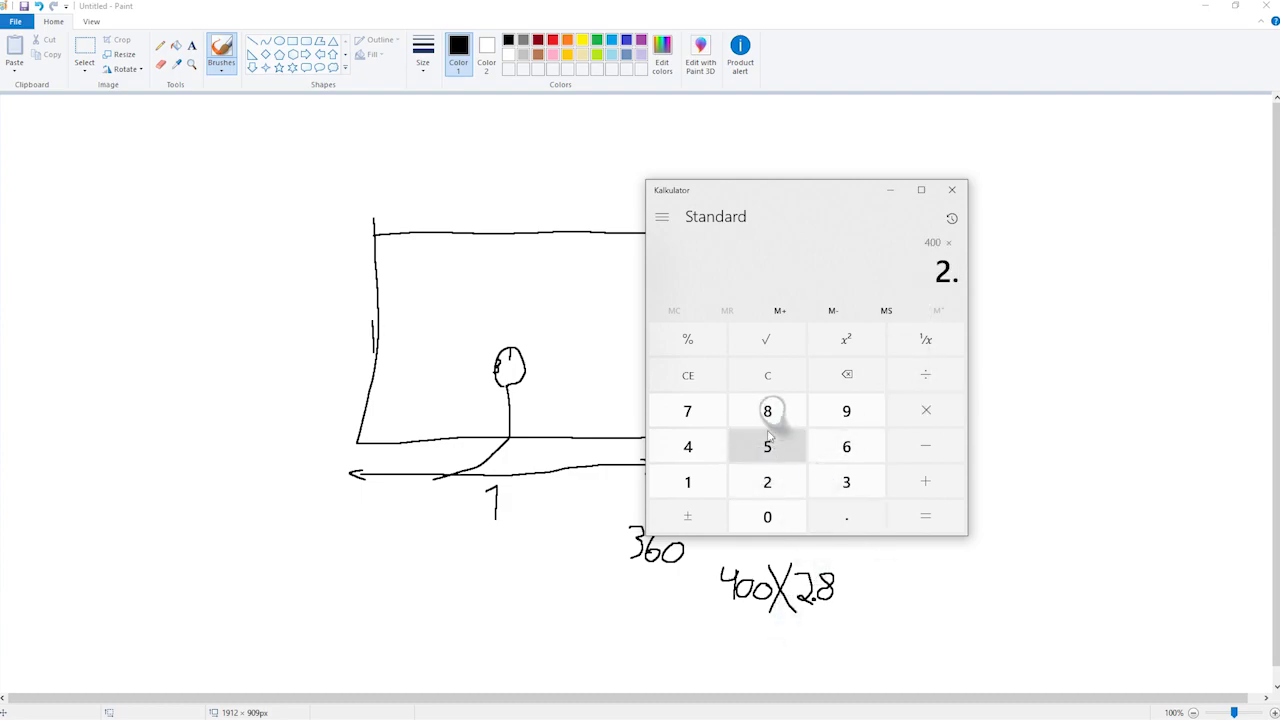
left_click(767, 411)
left_click(925, 516)
left_click(890, 189)
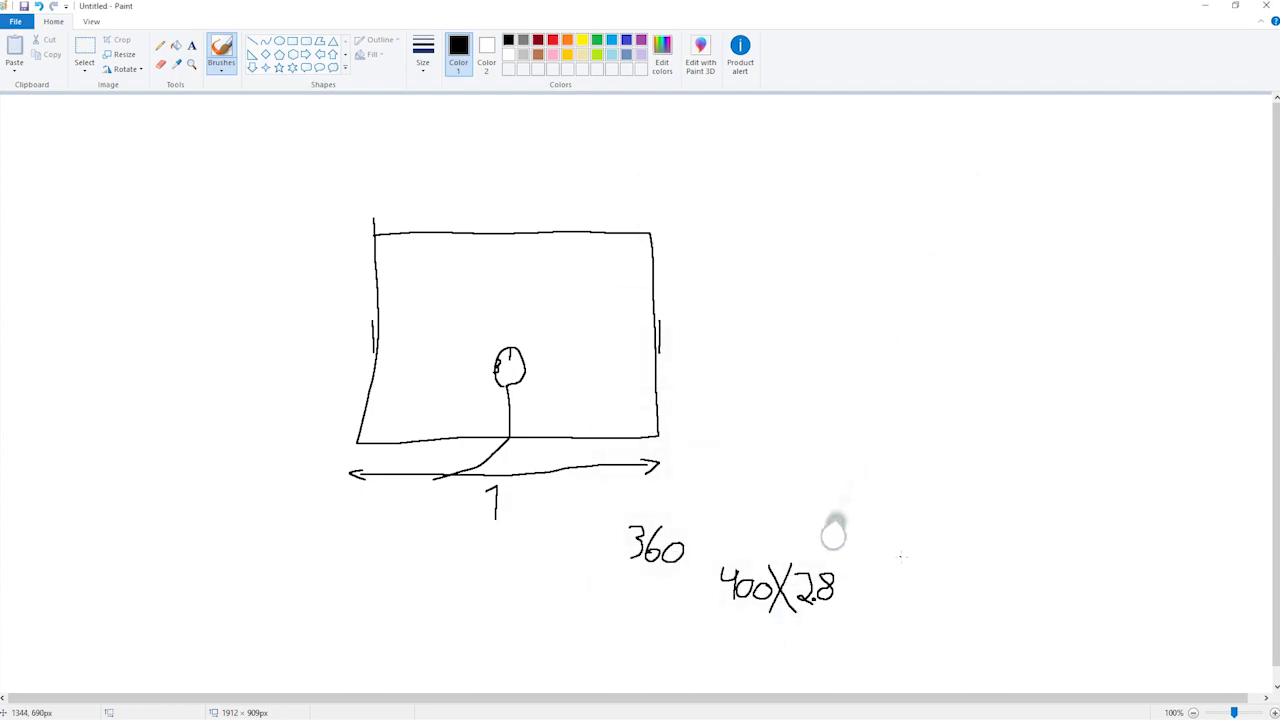
mouse_move(903, 557)
left_mouse_down()
mouse_move(905, 603)
mouse_move(920, 603)
mouse_move(927, 570)
mouse_move(960, 579)
left_mouse_up()
- Finish '= 1120' after the equation and mark a small box at the mousepad's top-left corner
left_click_drag(858, 583, 880, 592)
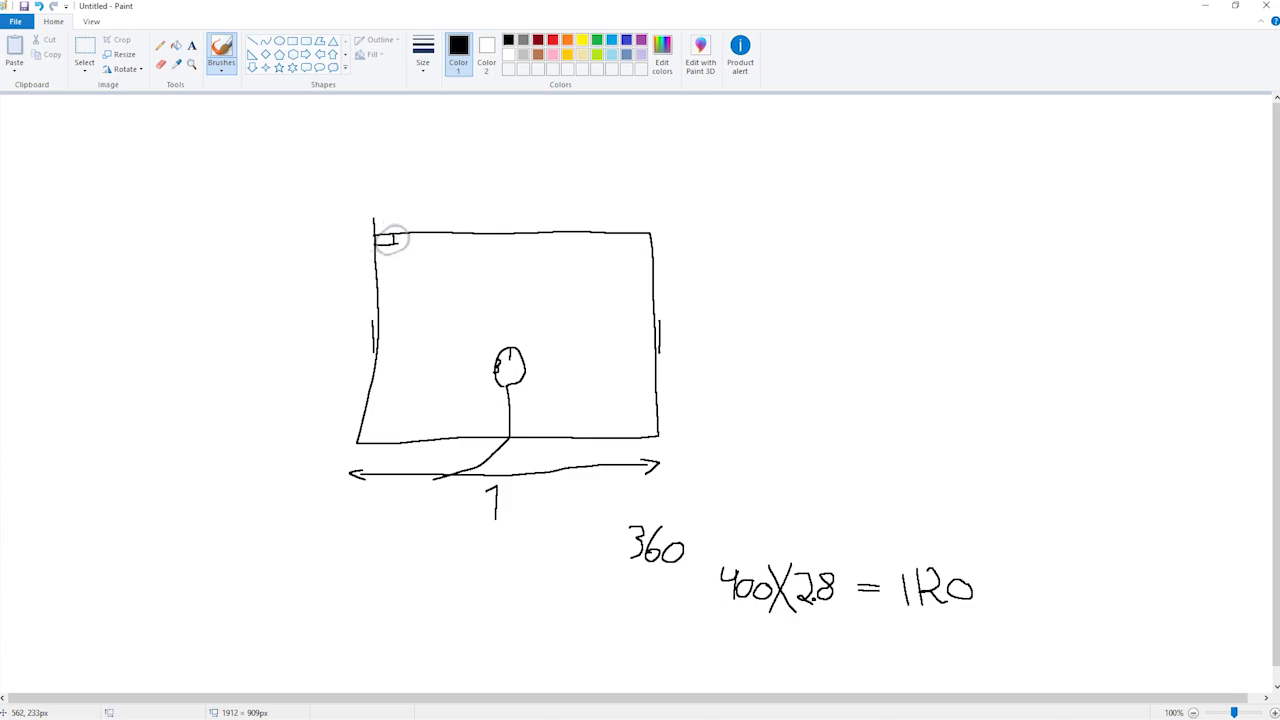
left_click_drag(383, 228, 405, 223)
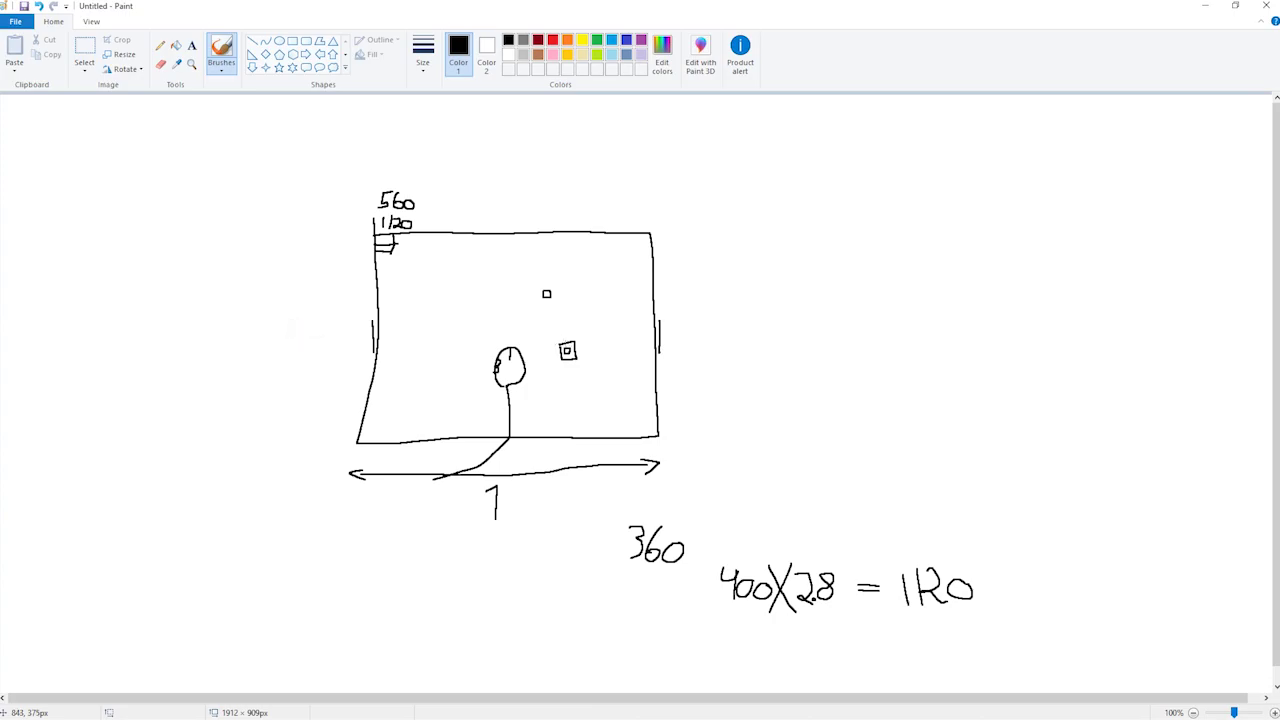
- Loop around the 560 label, then draw left and right field-of-view lines fanning upward from the mousepad
mouse_move(771, 296)
left_mouse_down()
mouse_move(765, 276)
mouse_move(797, 282)
mouse_move(779, 296)
left_mouse_up()
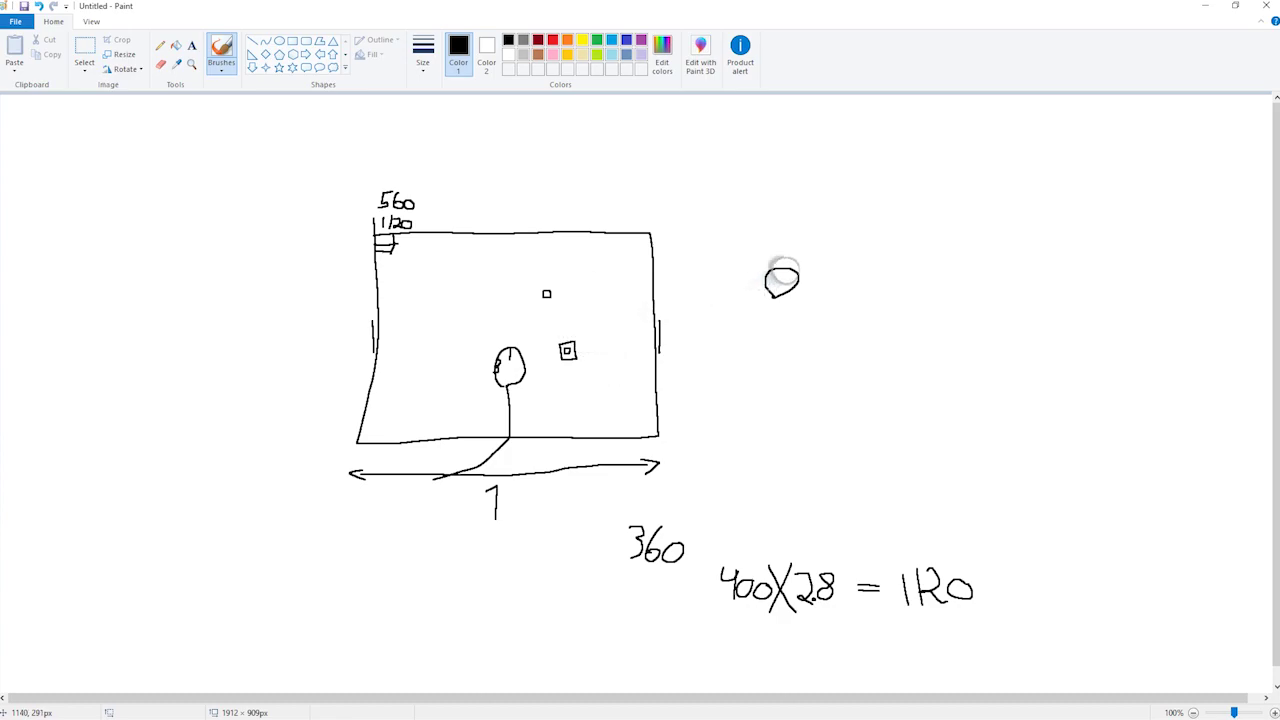
mouse_move(391, 173)
left_mouse_down()
mouse_move(388, 214)
mouse_move(418, 183)
mouse_move(448, 199)
left_mouse_up()
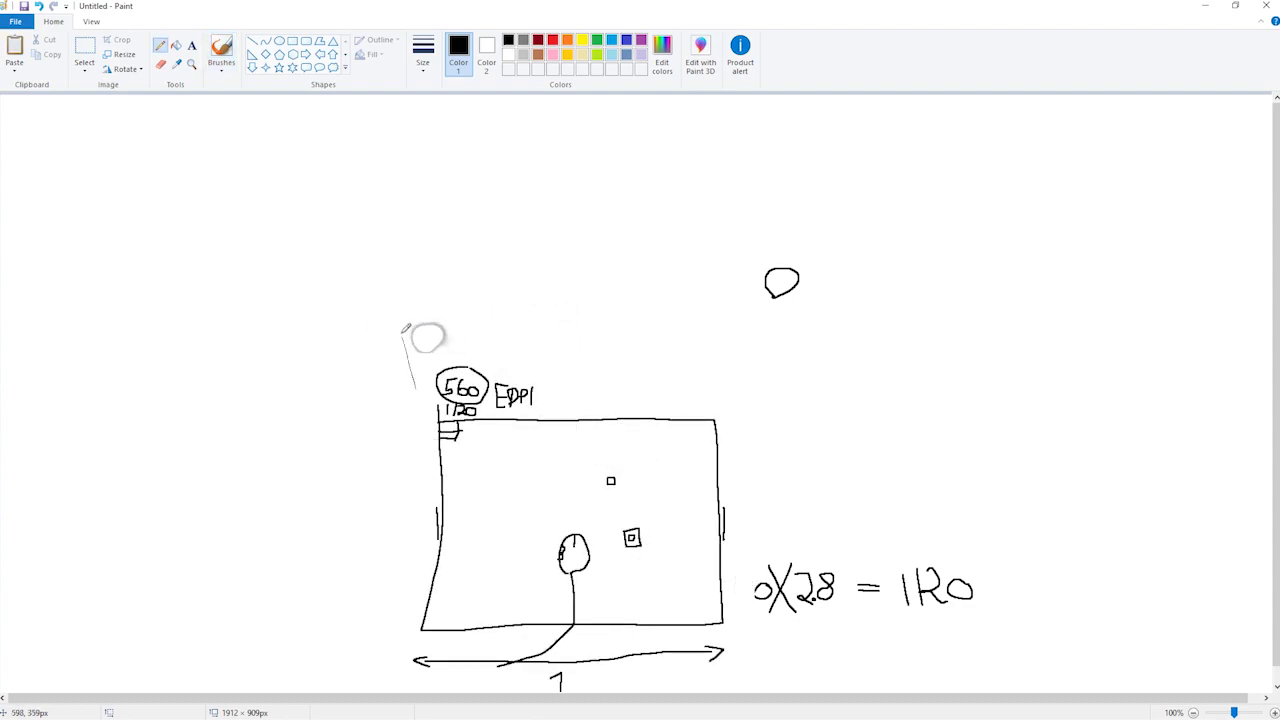
mouse_move(324, 115)
left_mouse_down()
mouse_move(394, 257)
mouse_move(415, 390)
left_mouse_up()
left_click_drag(730, 404, 930, 115)
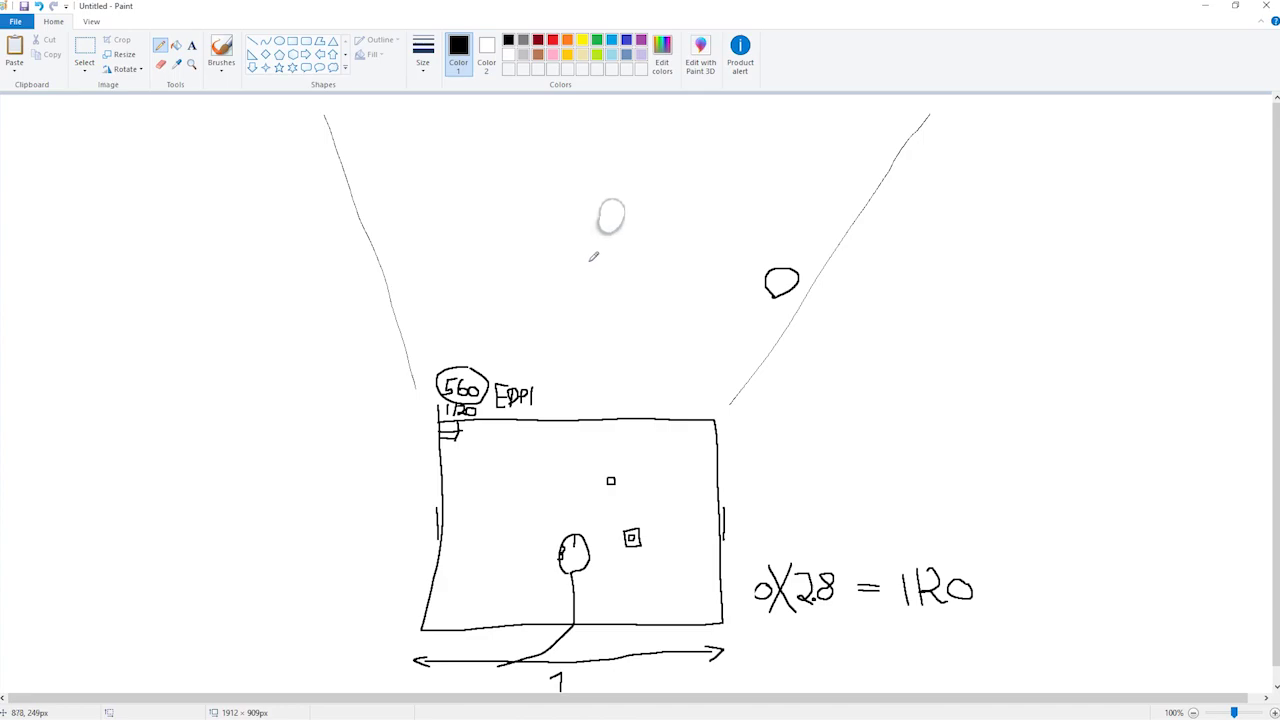
- Pencil the stick figure's legs, body, arms and head, undoing a stray circle drawn in the head
mouse_move(606, 245)
left_mouse_down()
mouse_move(617, 188)
mouse_move(613, 215)
mouse_move(594, 199)
mouse_move(660, 210)
left_mouse_up()
left_click_drag(620, 160, 615, 165)
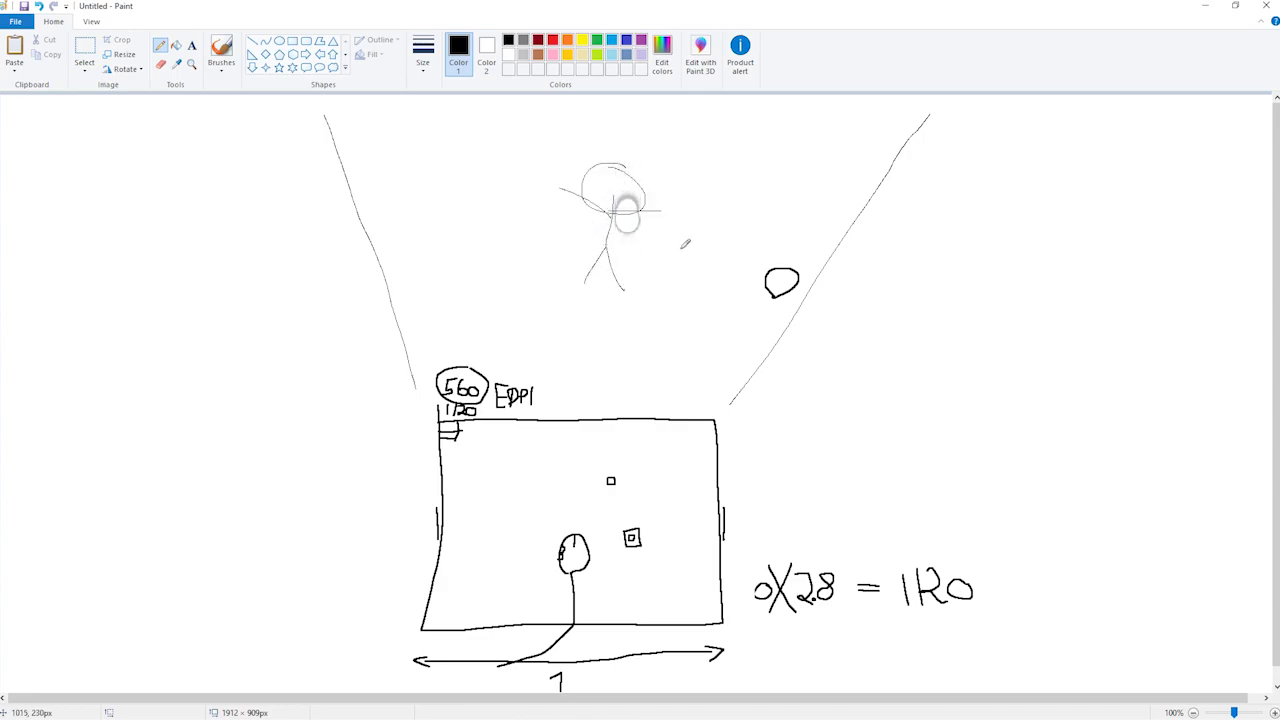
left_click_drag(560, 188, 528, 185)
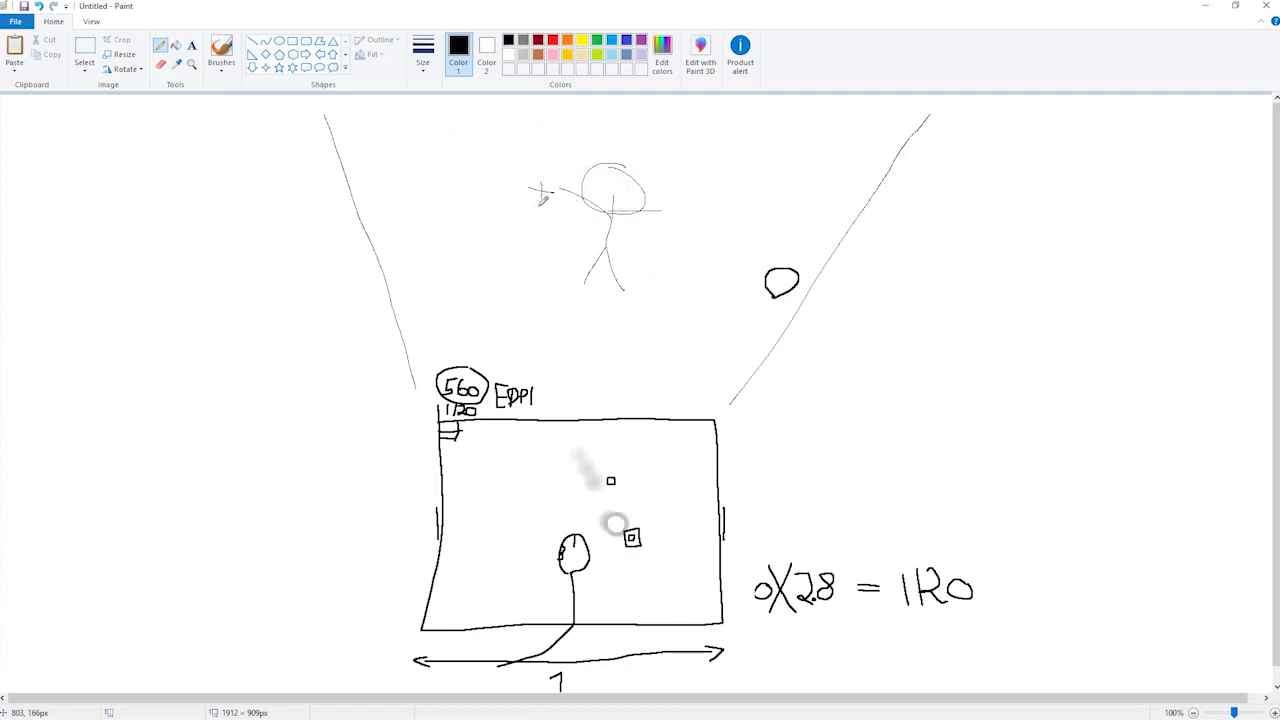
left_click_drag(620, 188, 610, 208)
key("ctrl+z")
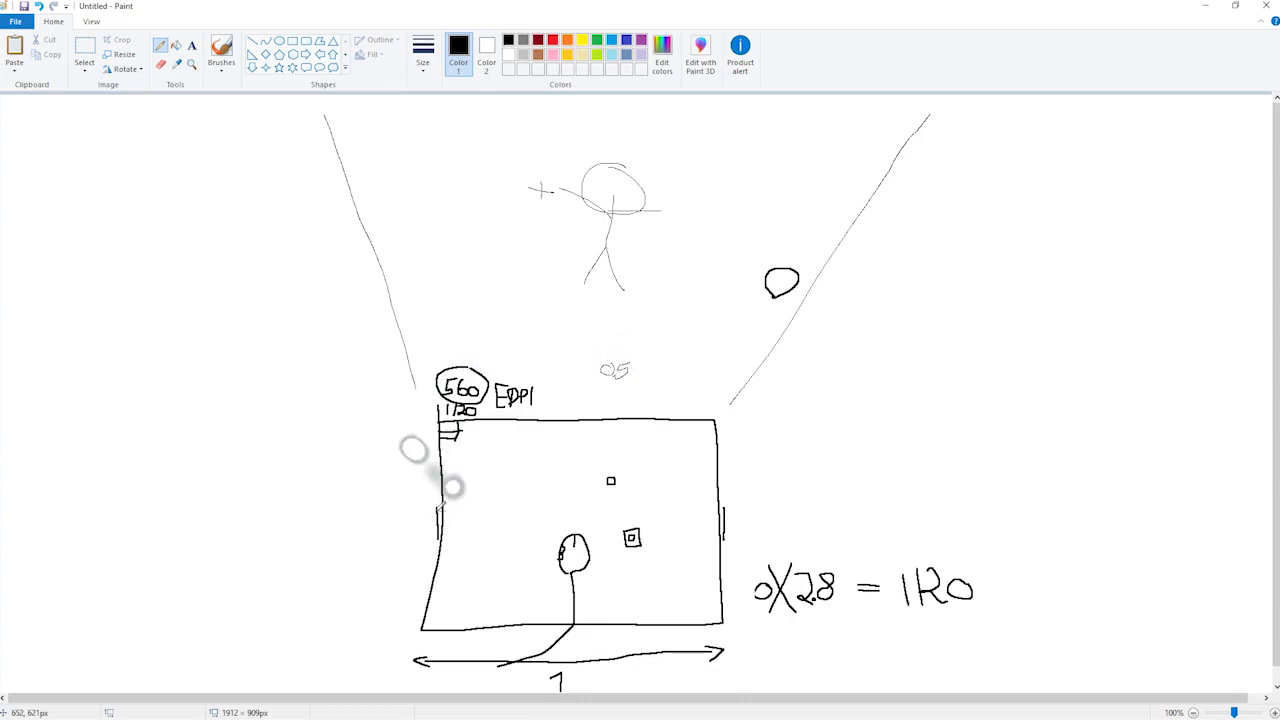
- Draw long horizontal pencil lines extending left and right from the mousepad's sides
left_click_drag(438, 511, 56, 531)
left_click_drag(724, 521, 1015, 505)
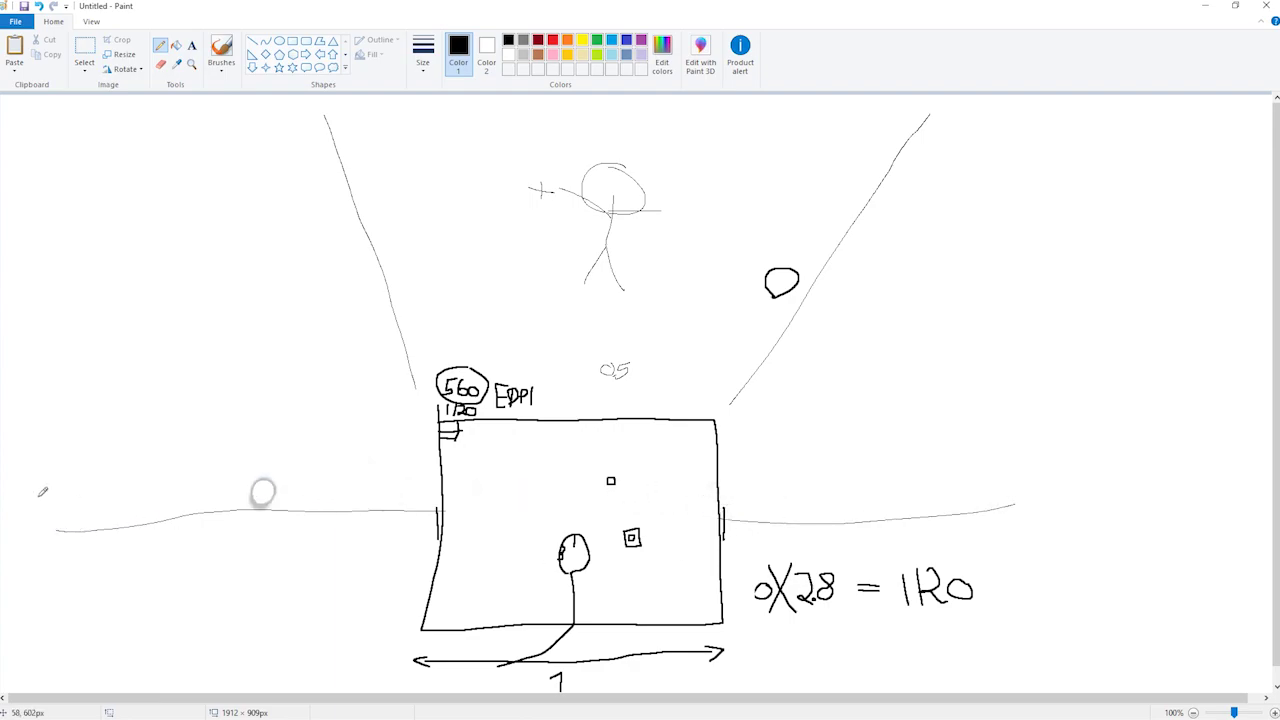